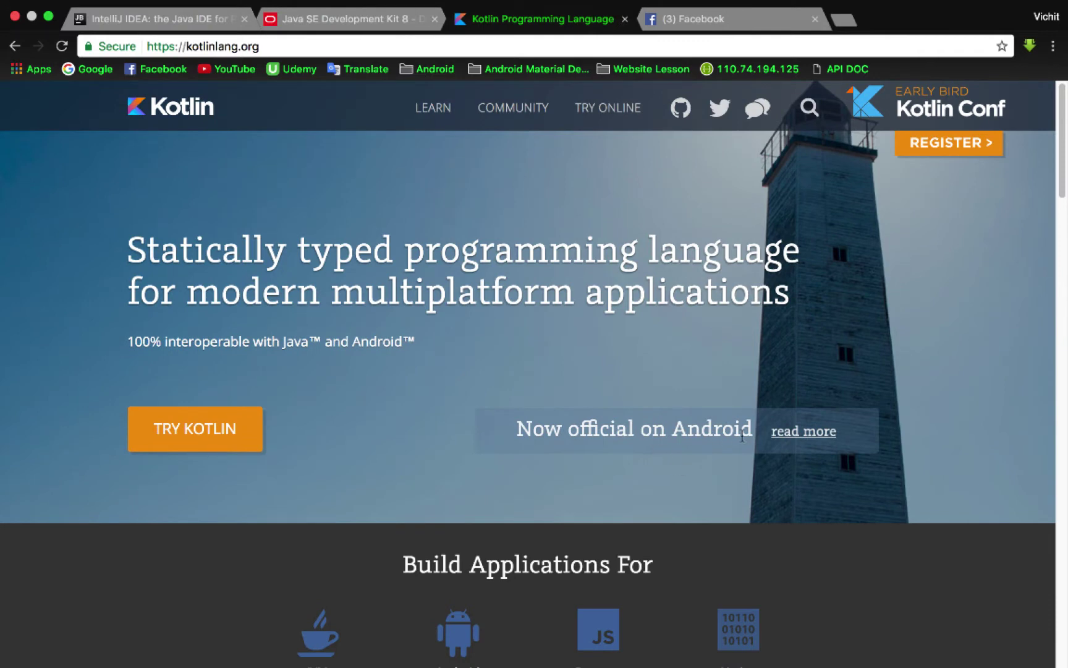
- Switch to the 'IntelliJ IDEA: the Java IDE' tab showing the jetbrains.com/idea page
{"action": "scroll", "coordinate": [703, 519], "scroll_direction": "down", "scroll_amount": 2}
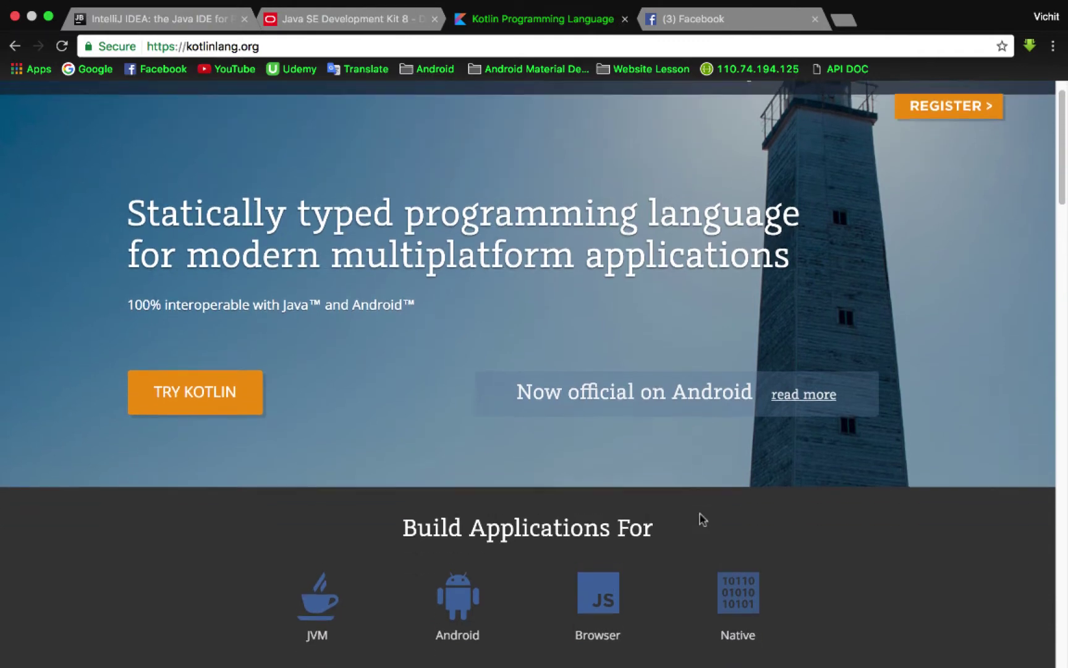
{"action": "scroll", "coordinate": [636, 514], "scroll_direction": "up", "scroll_amount": 1}
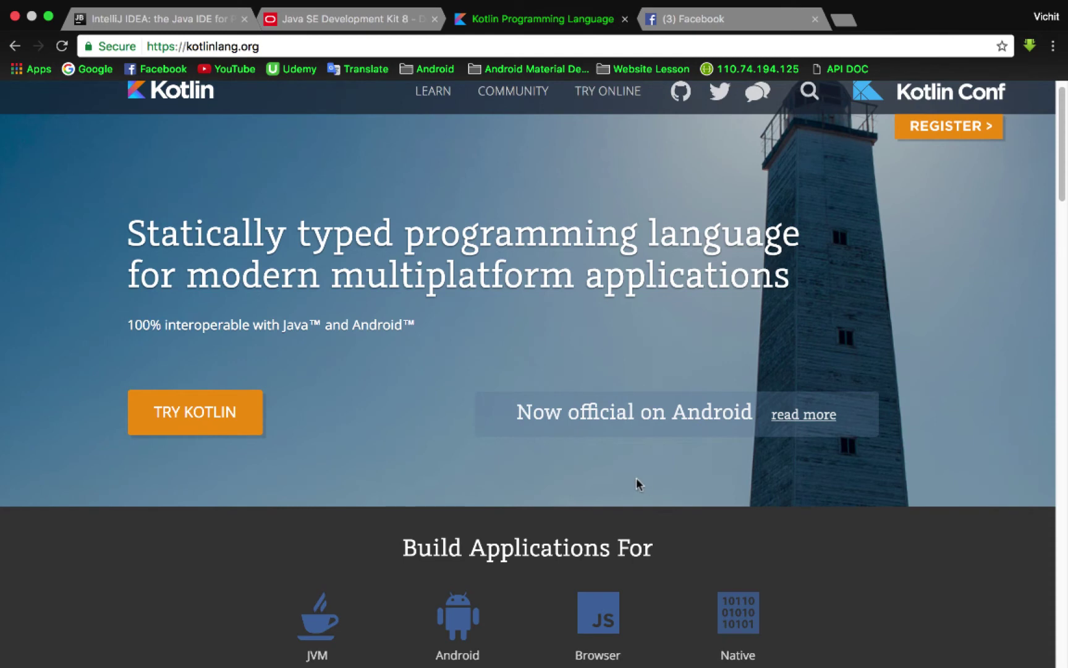
{"action": "scroll", "coordinate": [680, 437], "scroll_direction": "up", "scroll_amount": 1}
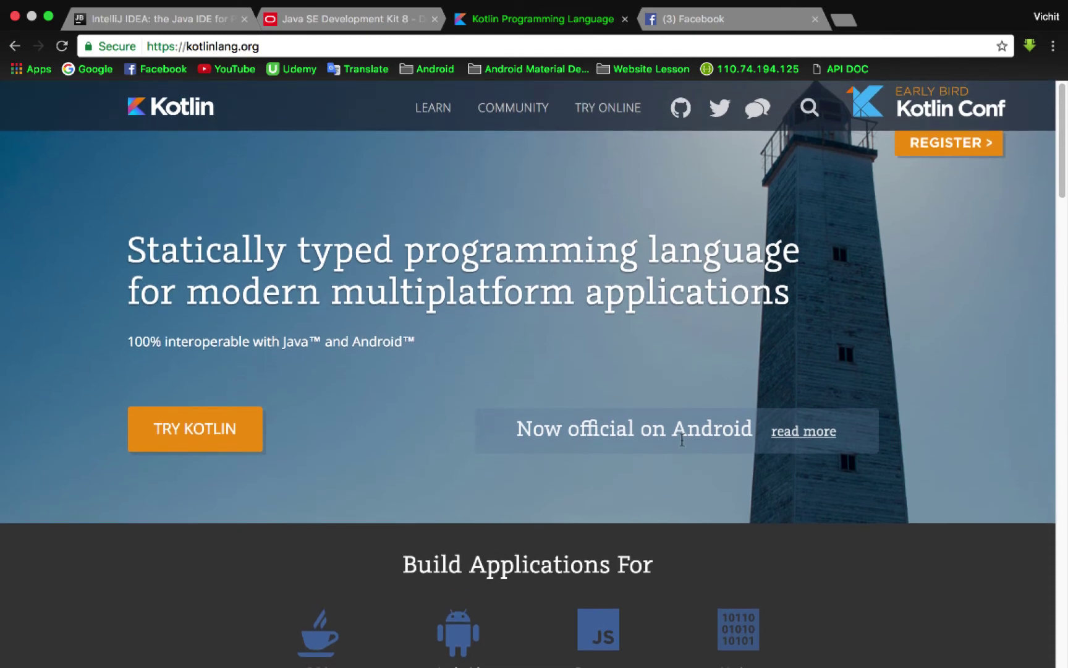
{"action": "scroll", "coordinate": [616, 474], "scroll_direction": "down", "scroll_amount": 2}
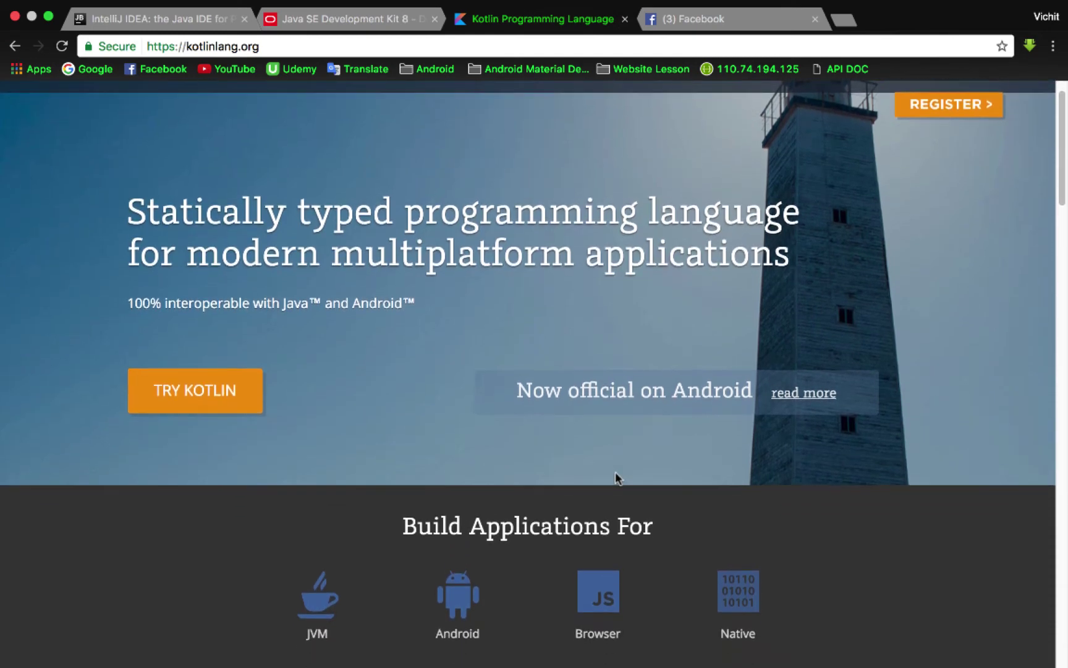
{"action": "scroll", "coordinate": [616, 473], "scroll_direction": "up", "scroll_amount": 2}
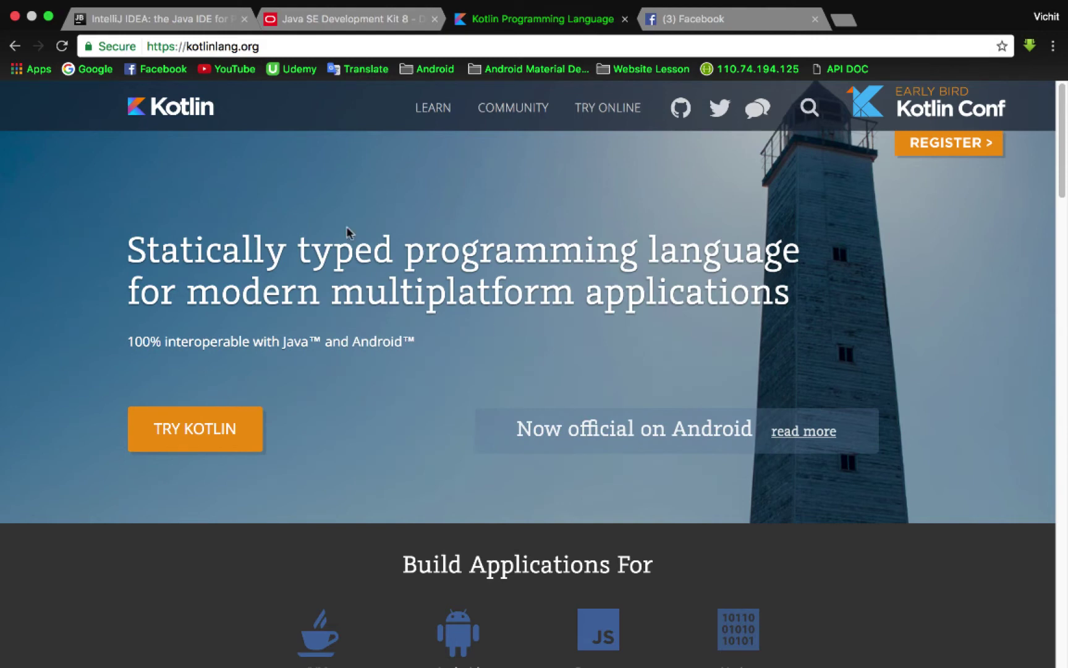
{"action": "left_click", "coordinate": [164, 26]}
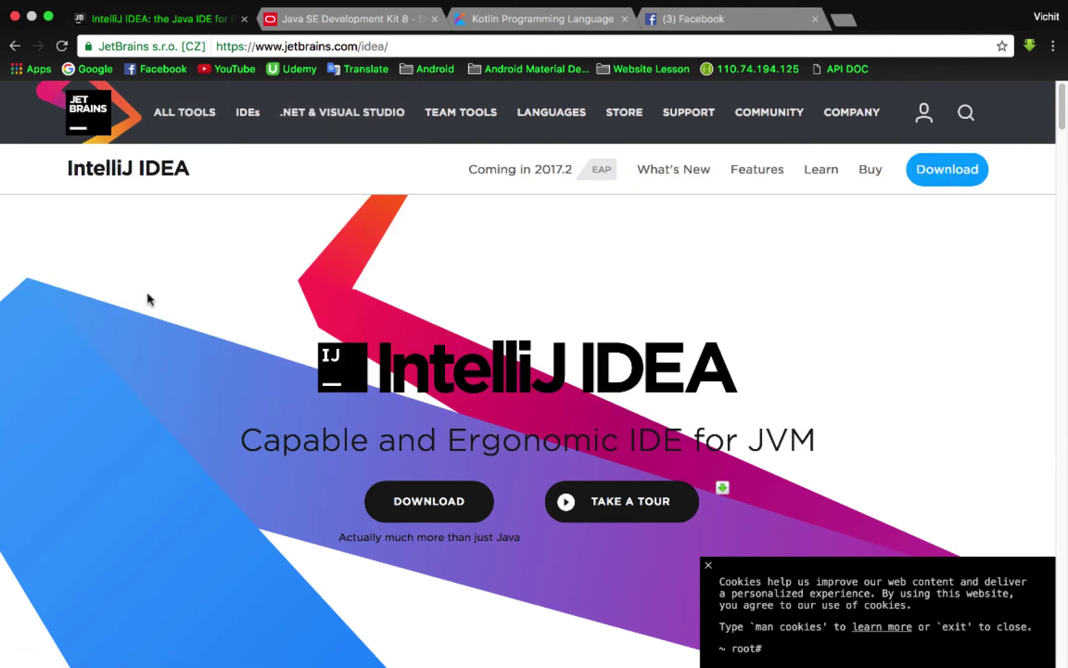
{"action": "scroll", "coordinate": [147, 293], "scroll_direction": "down", "scroll_amount": 3}
{"action": "scroll", "coordinate": [147, 294], "scroll_direction": "up", "scroll_amount": 3}
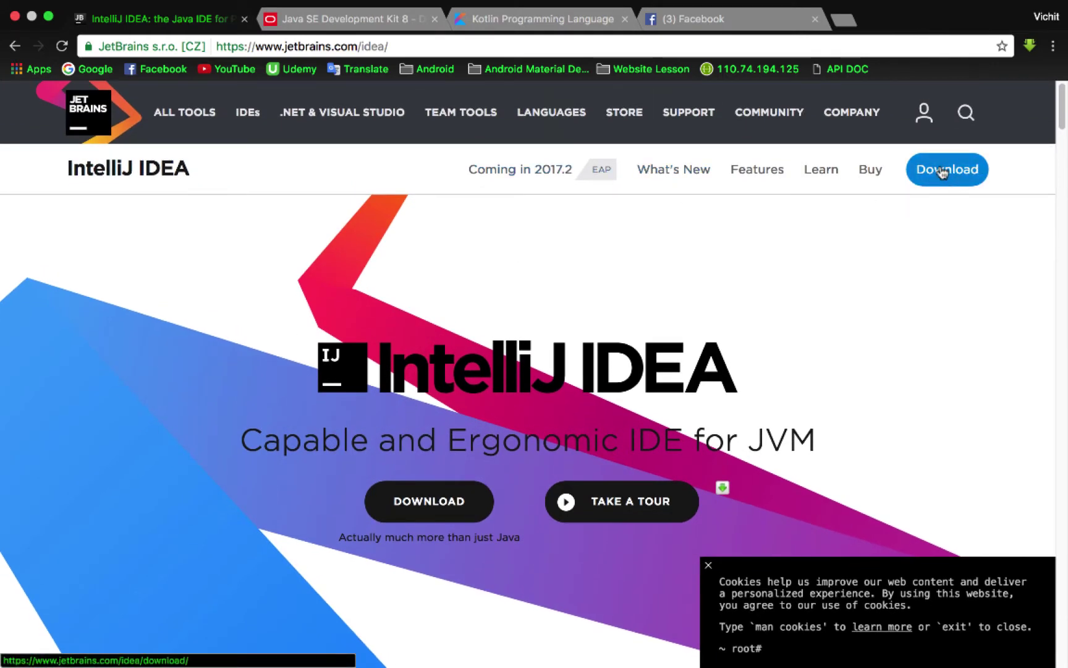
- Open the macOS download page offering IntelliJ IDEA 2017.1.4 Ultimate and Community editions
{"action": "left_click", "coordinate": [942, 172]}
{"action": "mouse_move", "coordinate": [625, 112]}
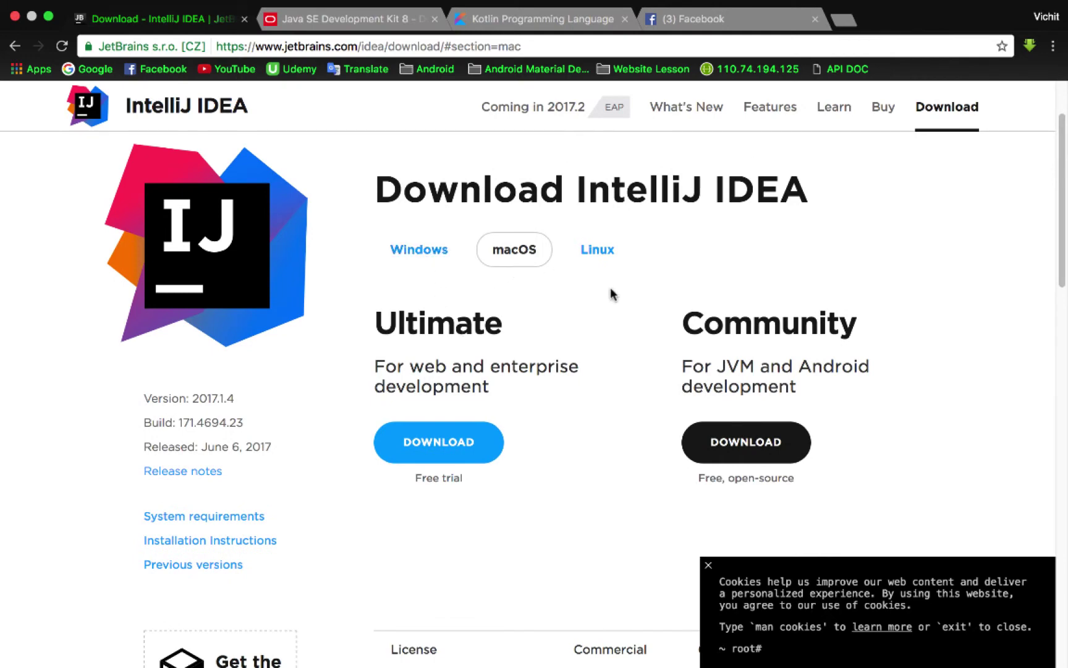
{"action": "scroll", "coordinate": [639, 285], "scroll_direction": "down", "scroll_amount": 1}
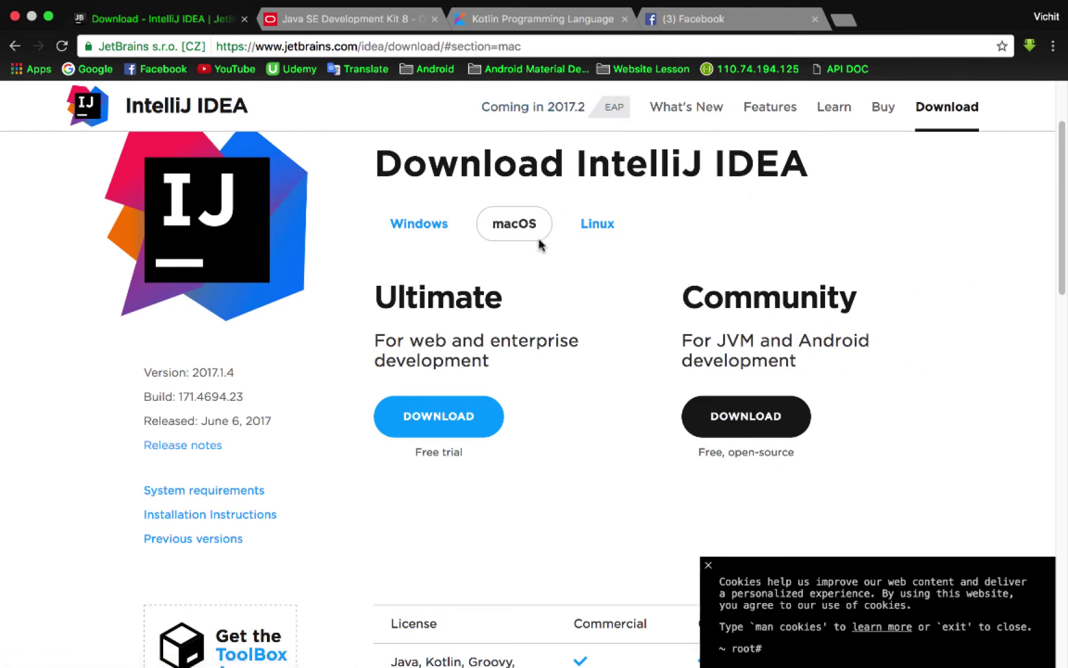
{"action": "scroll", "coordinate": [583, 283], "scroll_direction": "up", "scroll_amount": 2}
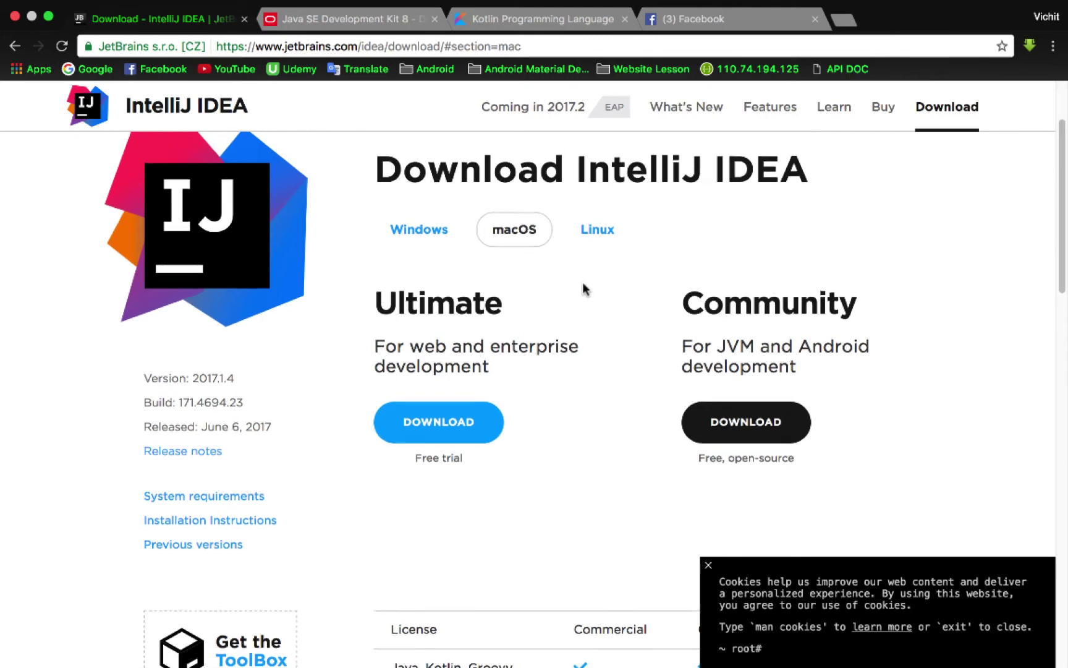
{"action": "scroll", "coordinate": [583, 288], "scroll_direction": "up", "scroll_amount": 2}
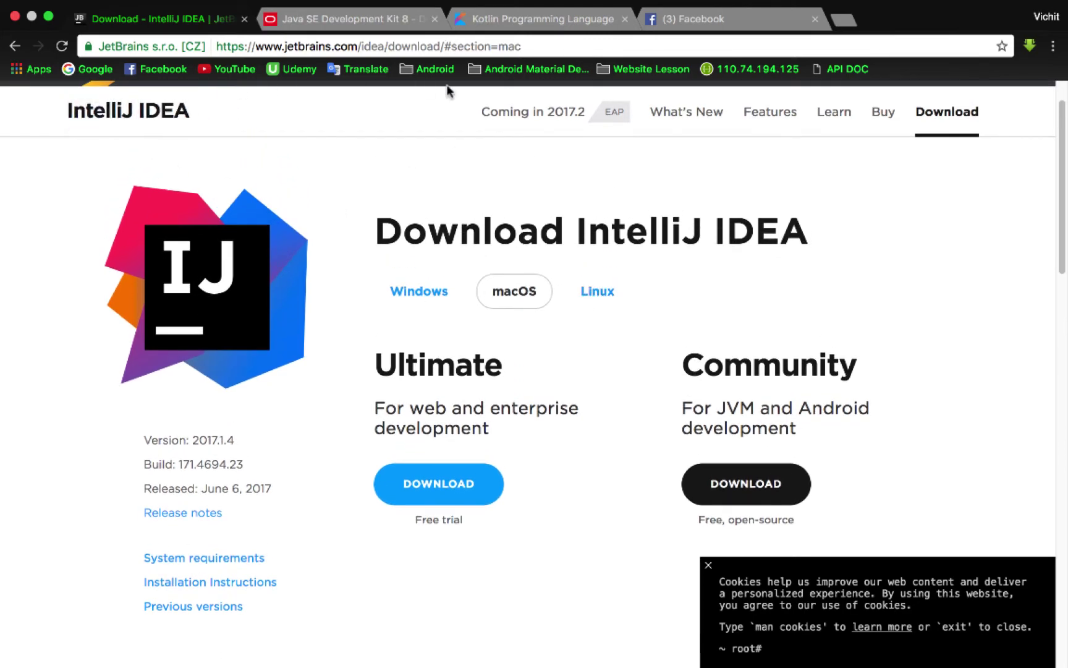
- Switch to the Java SE Development Kit 8 tab and scroll to the JDK 8u131 download table
{"action": "left_click", "coordinate": [373, 18]}
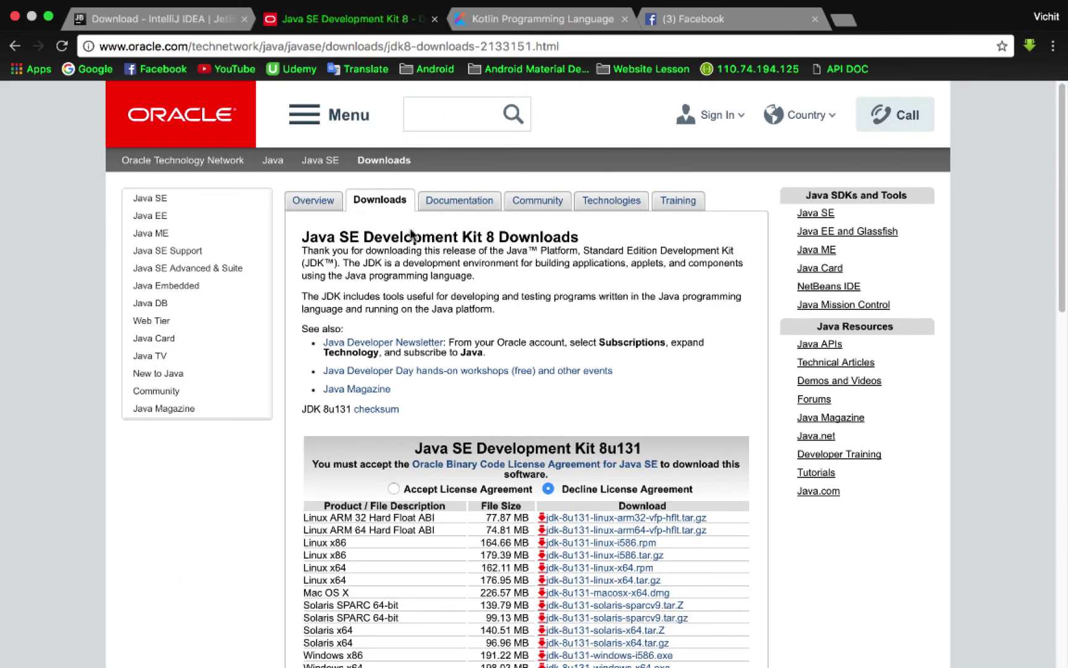
{"action": "scroll", "coordinate": [416, 247], "scroll_direction": "down", "scroll_amount": 1}
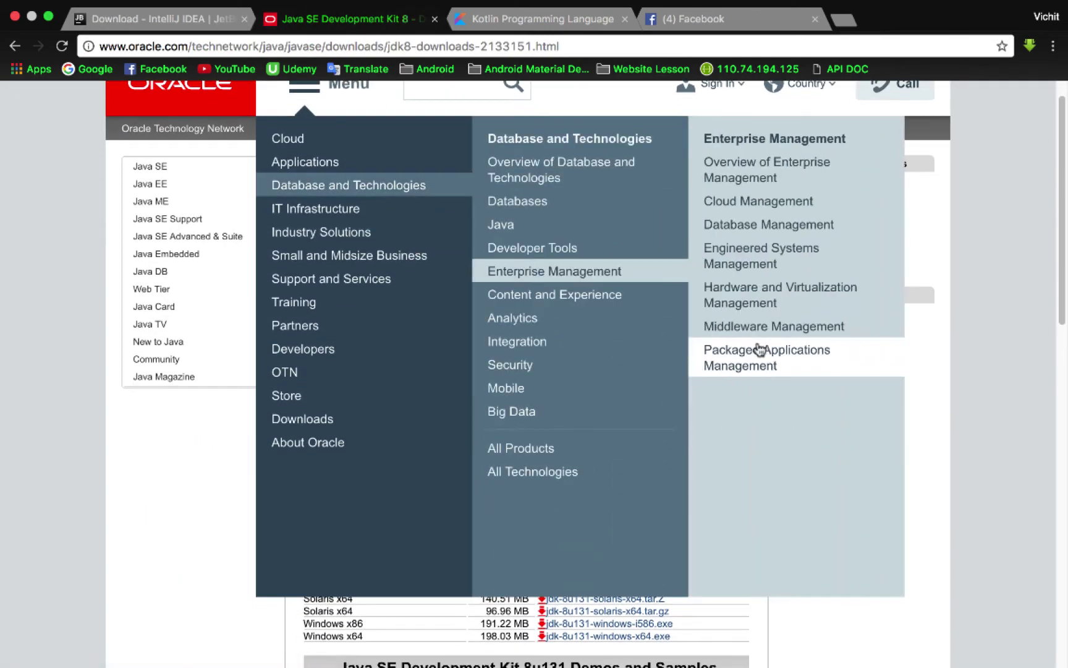
{"action": "scroll", "coordinate": [750, 405], "scroll_direction": "down", "scroll_amount": 1}
{"action": "scroll", "coordinate": [748, 401], "scroll_direction": "down", "scroll_amount": 9}
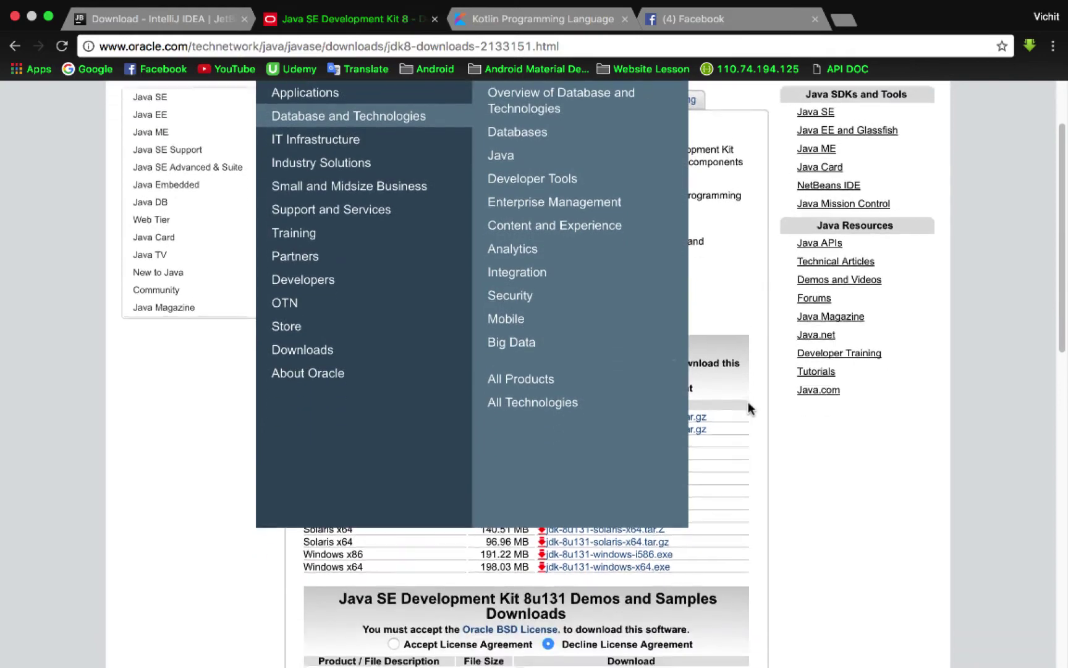
{"action": "scroll", "coordinate": [748, 401], "scroll_direction": "up", "scroll_amount": 4}
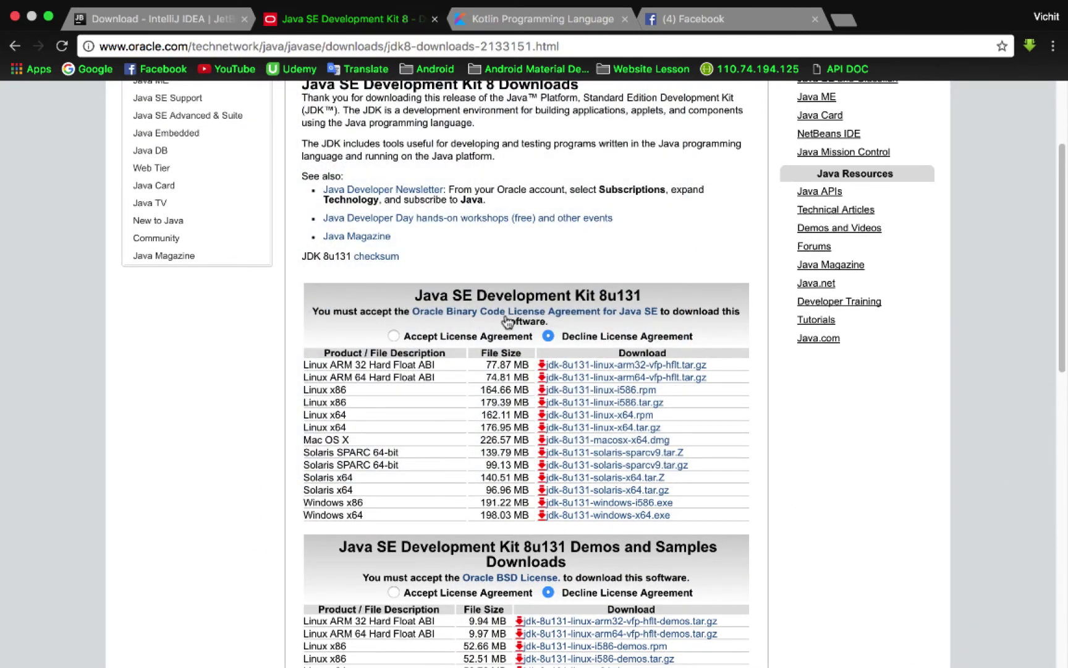
{"action": "scroll", "coordinate": [551, 345], "scroll_direction": "up", "scroll_amount": 5}
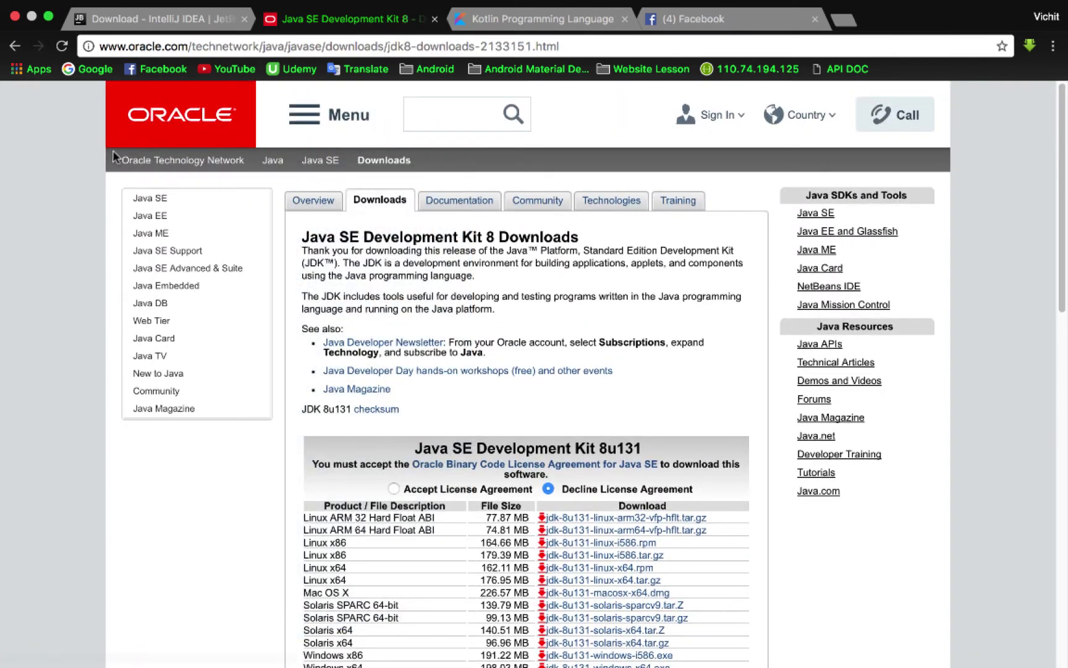
{"action": "scroll", "coordinate": [223, 141], "scroll_direction": "down", "scroll_amount": 1}
{"action": "scroll", "coordinate": [223, 139], "scroll_direction": "down", "scroll_amount": 5}
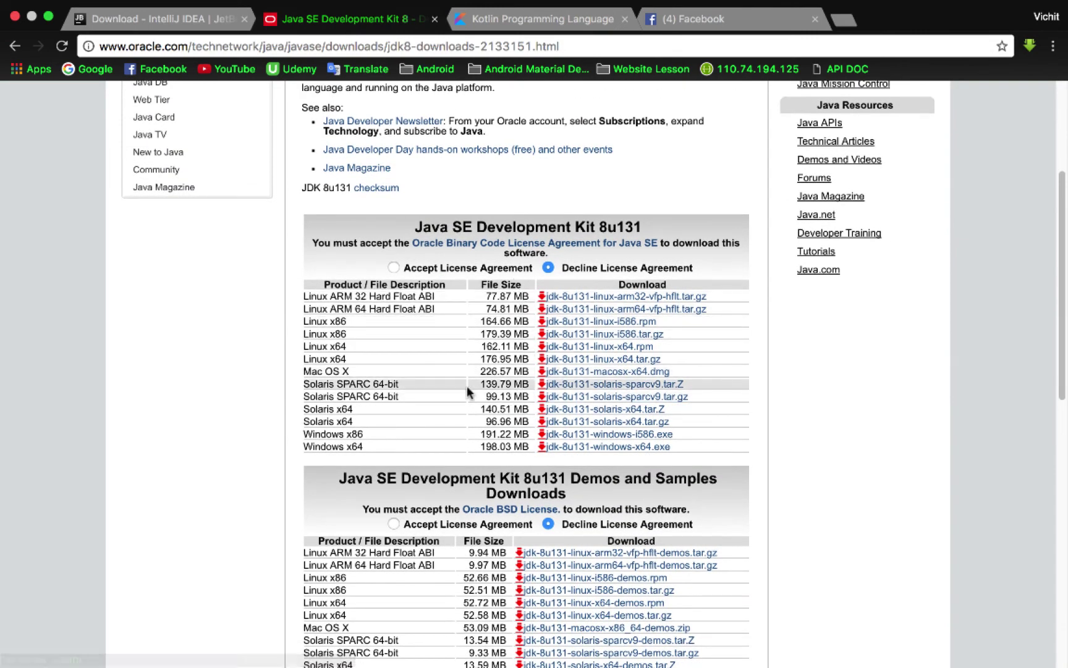
{"action": "scroll", "coordinate": [457, 359], "scroll_direction": "down", "scroll_amount": 1}
{"action": "scroll", "coordinate": [442, 246], "scroll_direction": "down", "scroll_amount": 1}
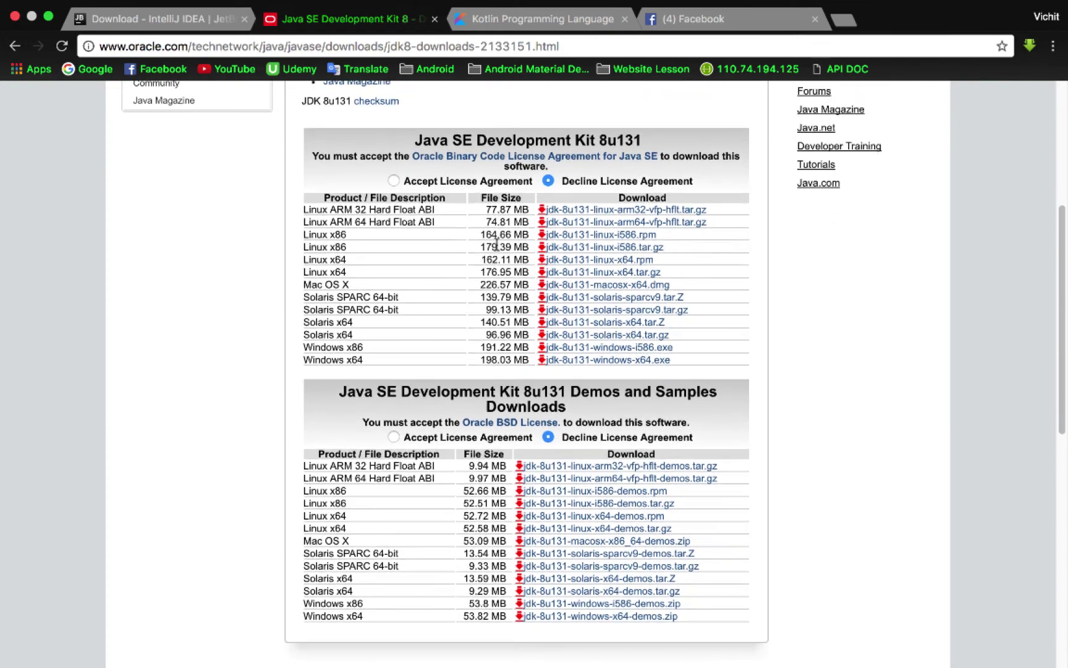
- Accept the Oracle Binary Code License Agreement for the JDK 8u131 downloads
{"action": "left_click", "coordinate": [393, 181]}
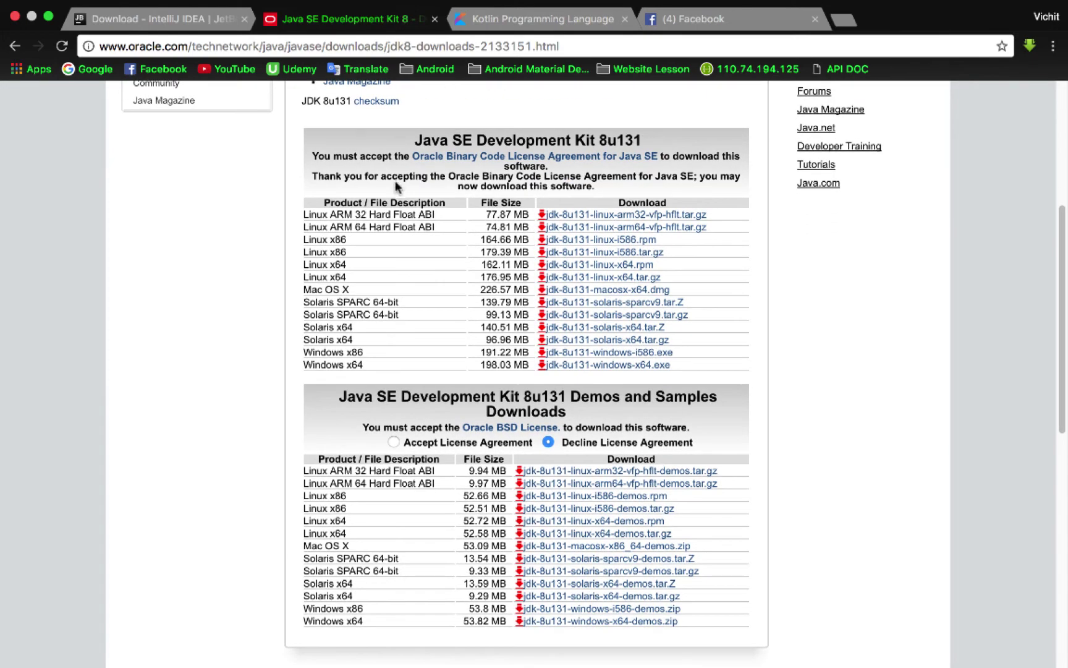
{"action": "scroll", "coordinate": [415, 267], "scroll_direction": "down", "scroll_amount": 1}
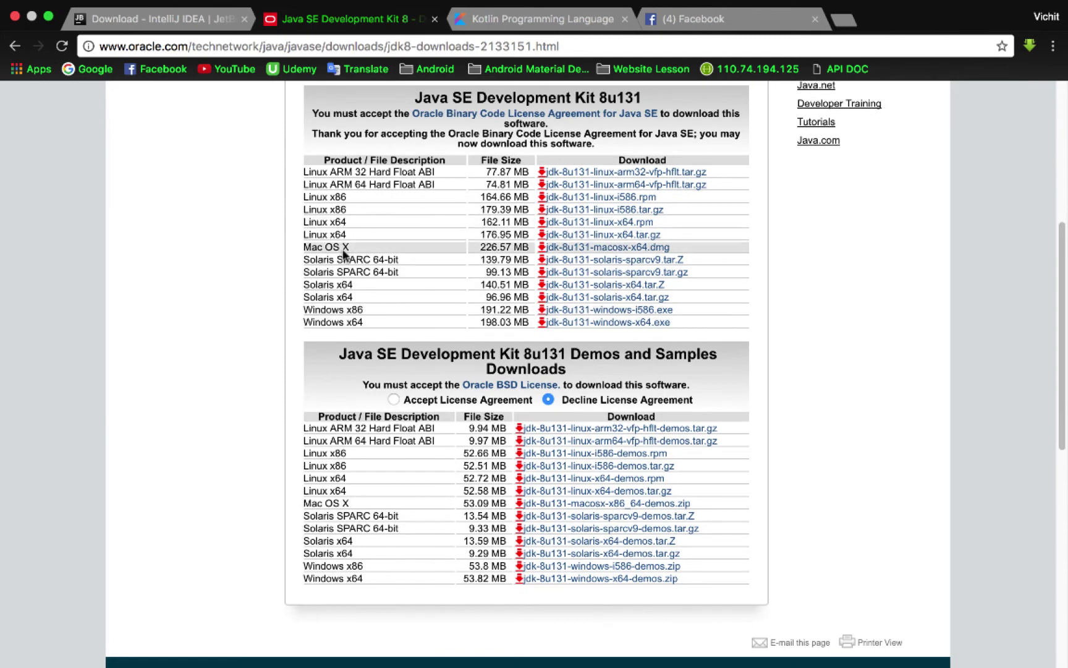